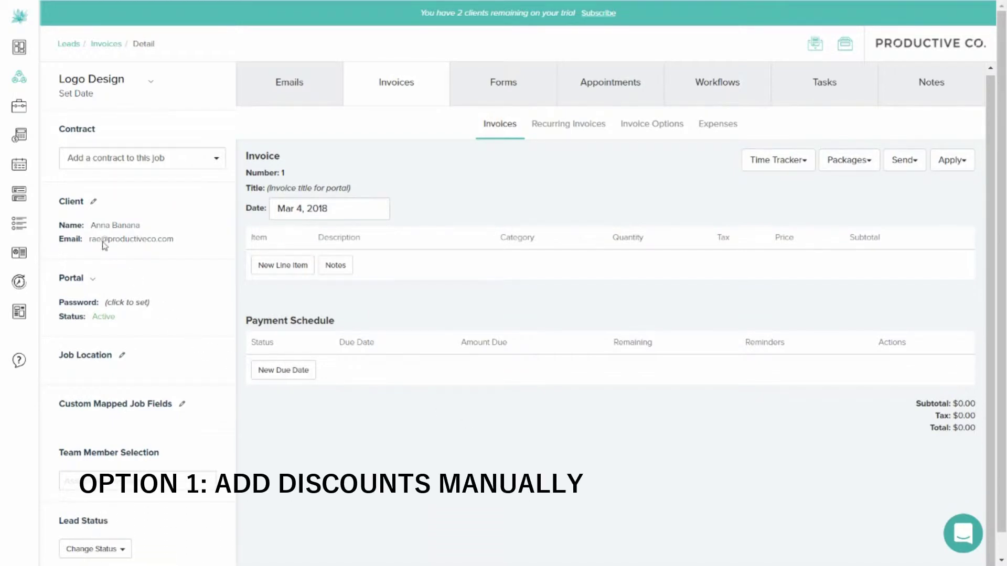
# - Open the invoice of the Logo Design lead
pyautogui.moveTo(26, 118)
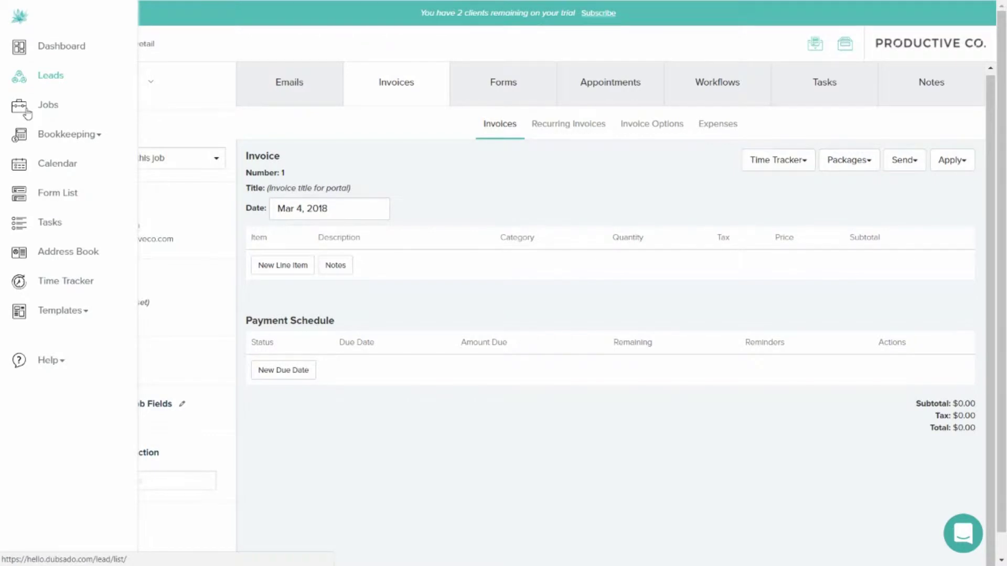
pyautogui.click(24, 79)
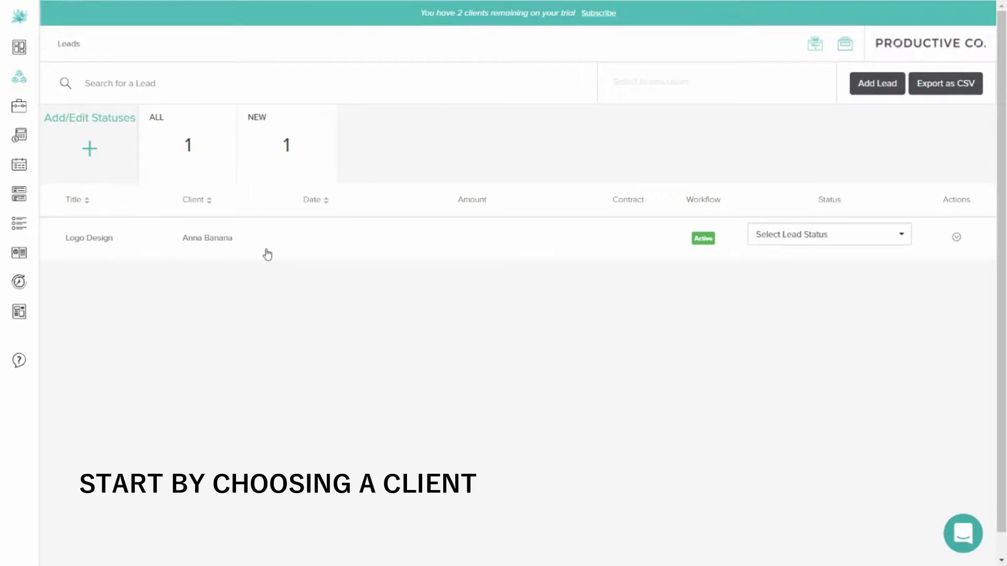
pyautogui.click(267, 254)
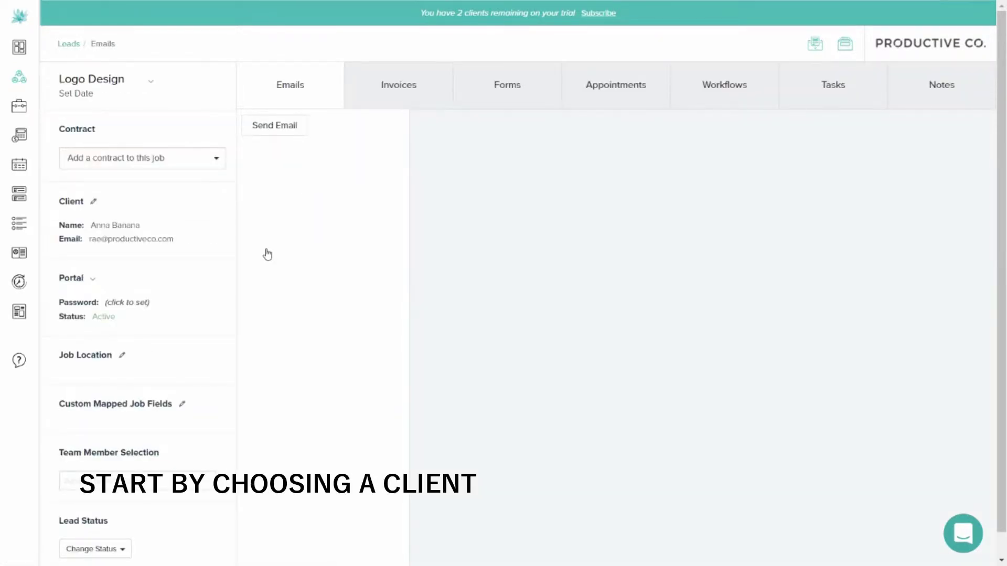
pyautogui.click(411, 97)
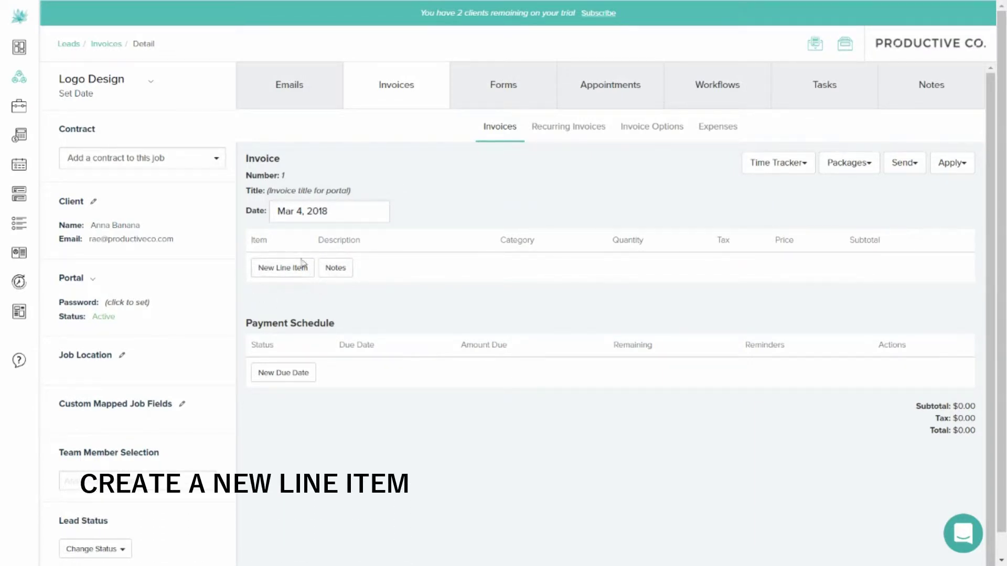
# - Add a line item 'Seasonal Discount', described 'Holiday discount for families', quantity 1, price -$100.00
pyautogui.click(282, 267)
pyautogui.click(288, 297)
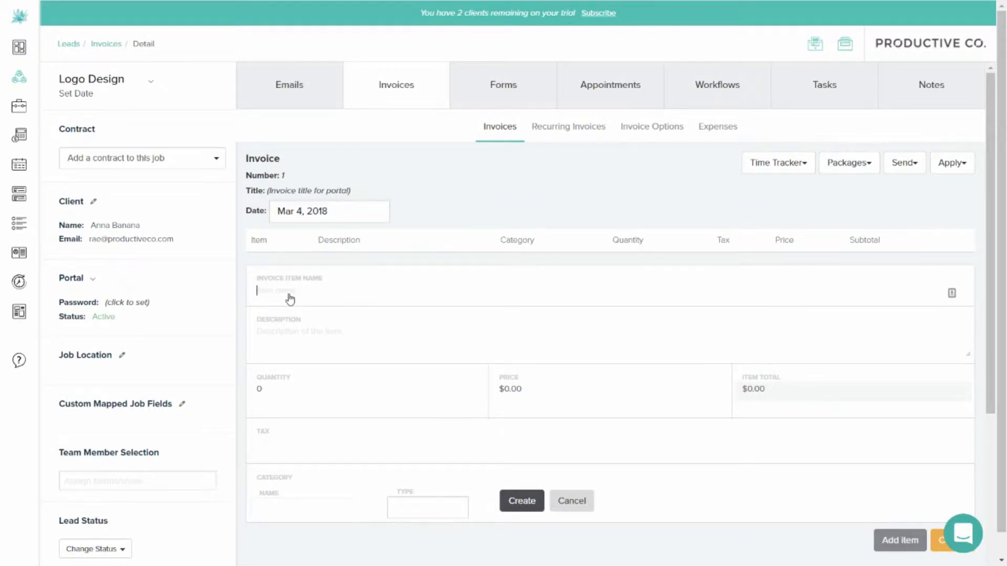
pyautogui.write('Seasonal')
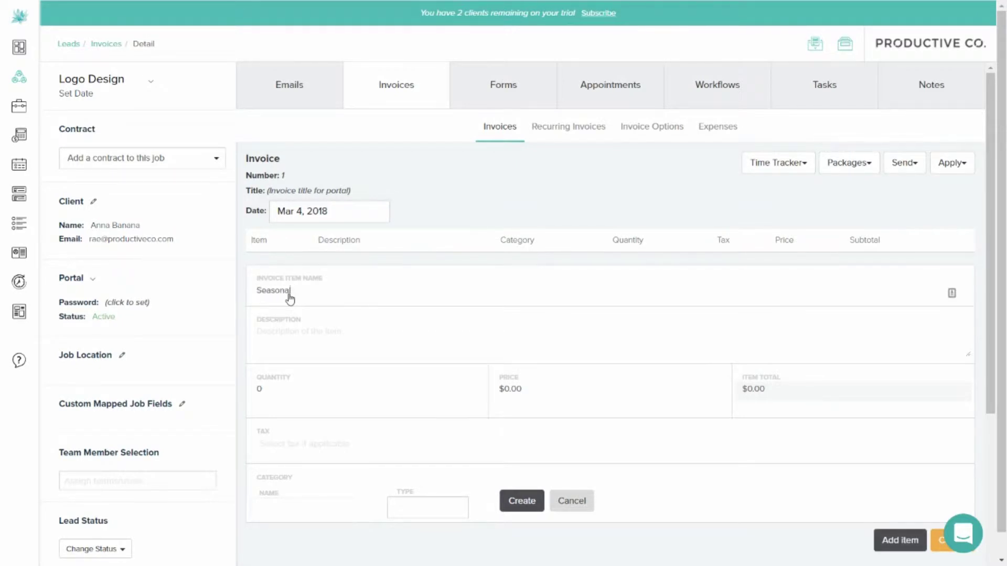
pyautogui.write(' Discount')
pyautogui.click(286, 348)
pyautogui.write('Holiday discount pa')
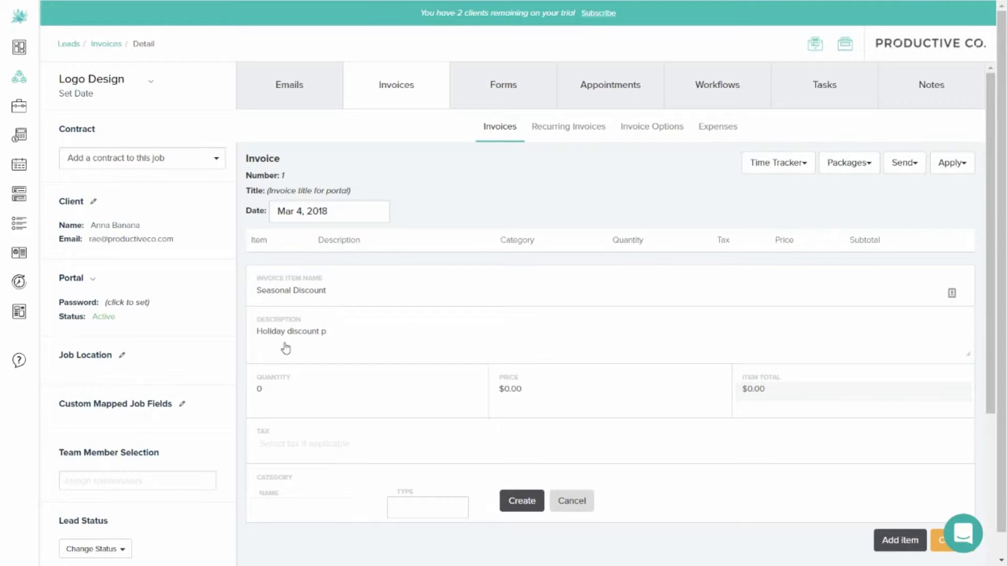
pyautogui.press('BackSpace')
pyautogui.write('for families')
pyautogui.click(278, 407)
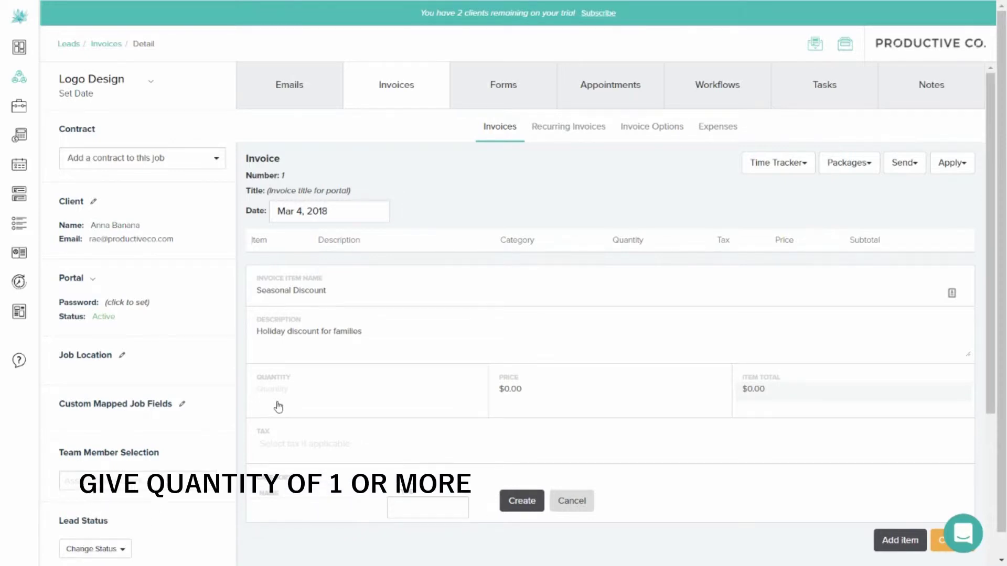
pyautogui.write('1')
pyautogui.click(560, 395)
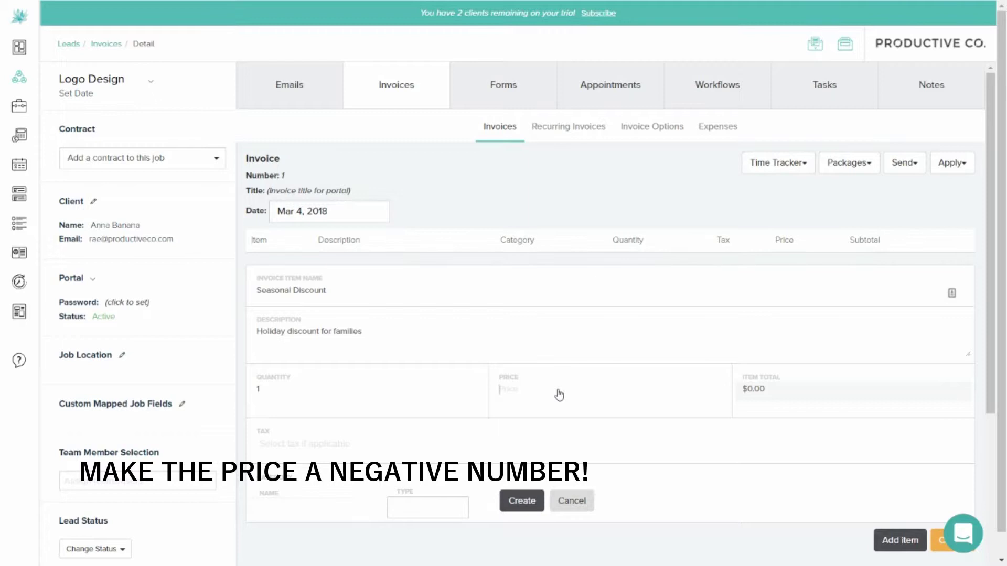
pyautogui.write('-100')
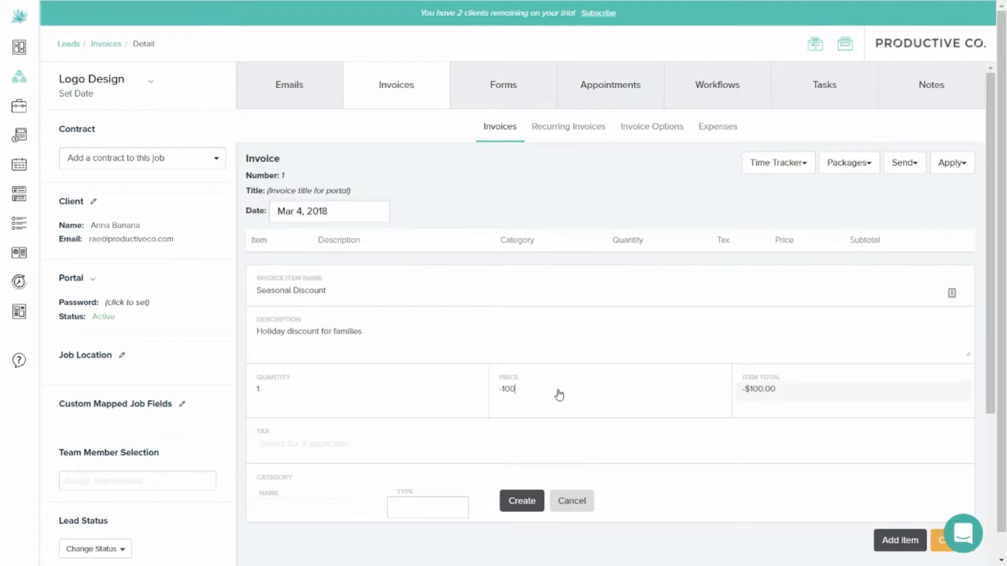
pyautogui.click(650, 408)
pyautogui.scroll(-2, 558, 442)
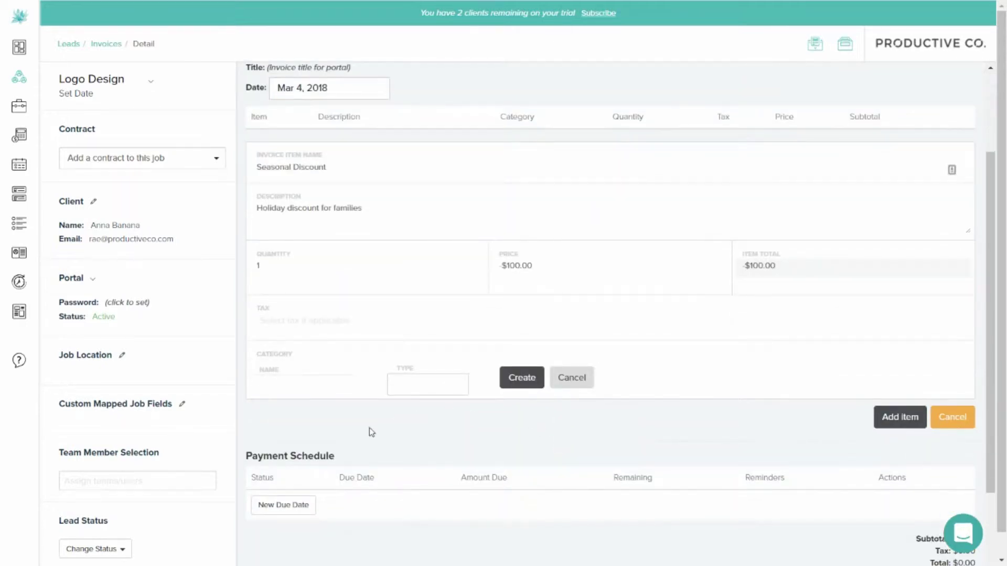
# - Leave category name and type blank and save the Seasonal Discount line, making the total -$100.00
pyautogui.click(289, 384)
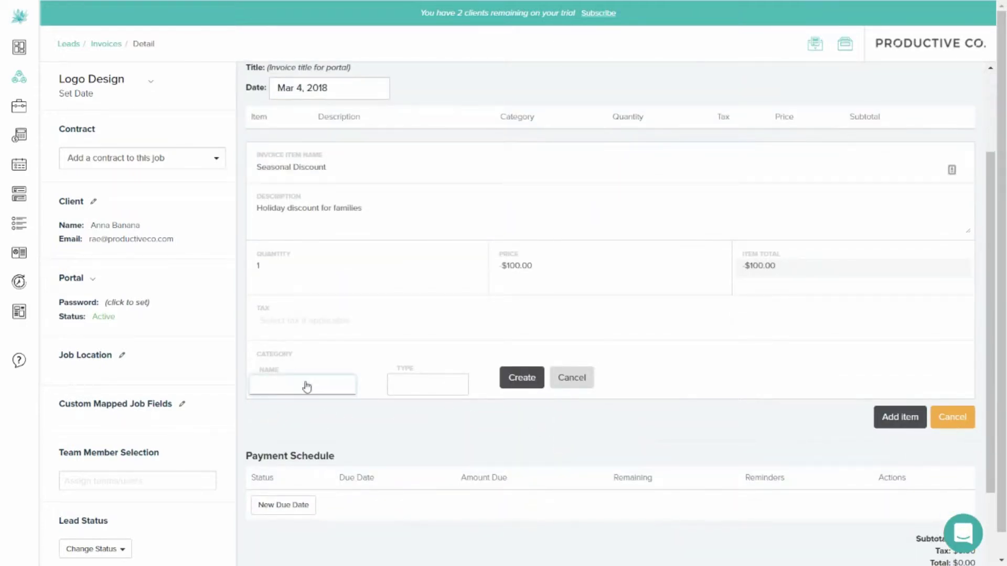
pyautogui.click(401, 390)
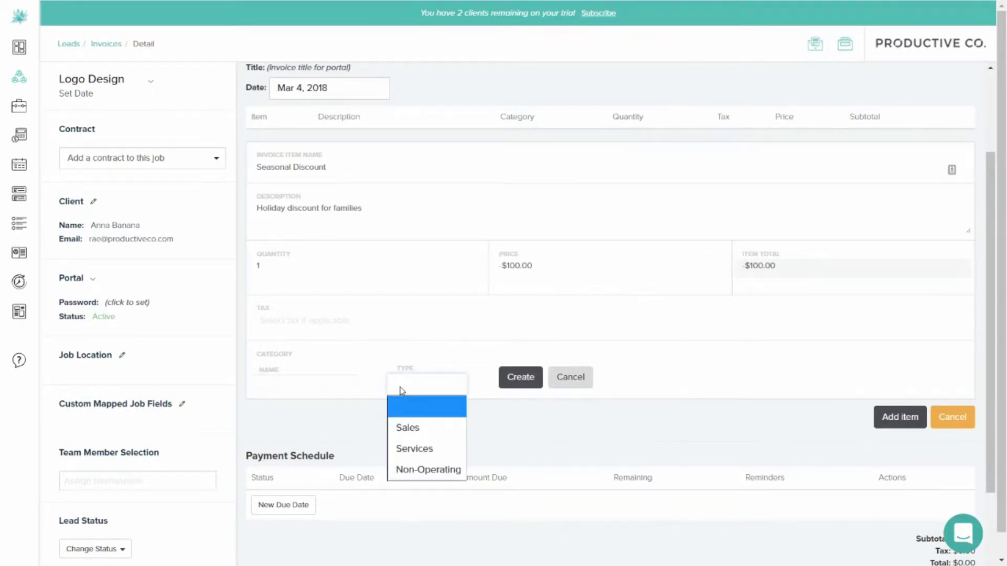
pyautogui.click(351, 414)
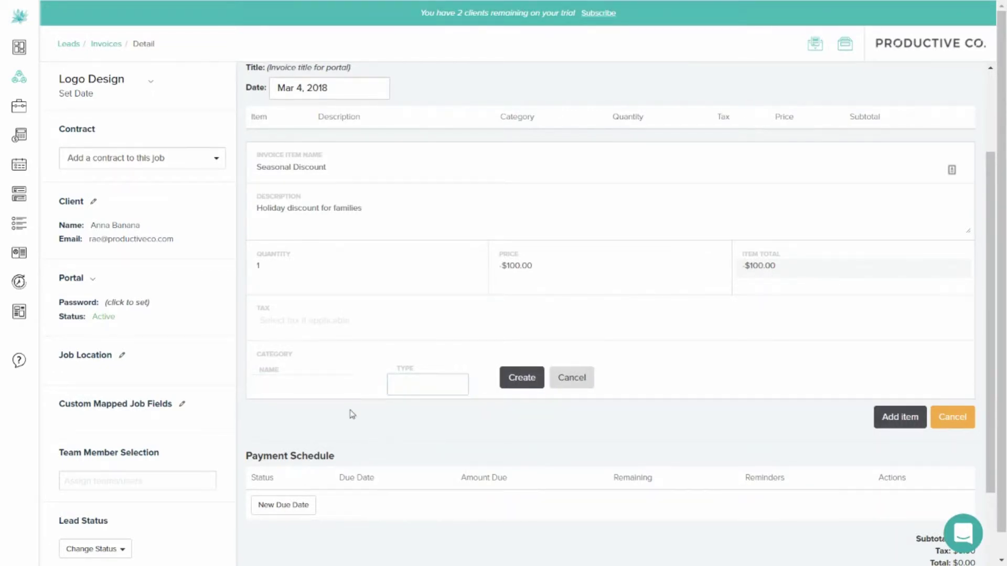
pyautogui.scroll(1, 766, 404)
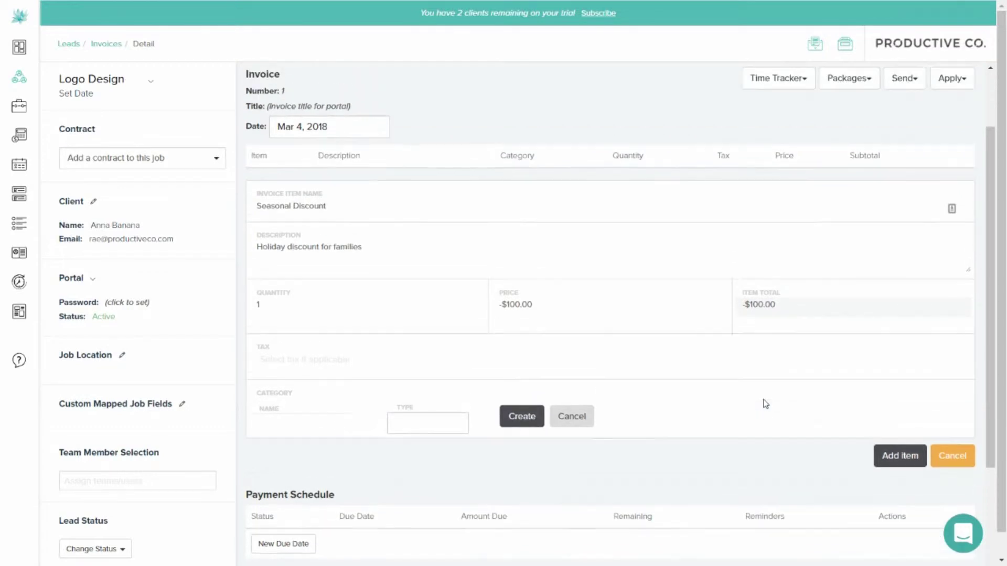
pyautogui.click(892, 465)
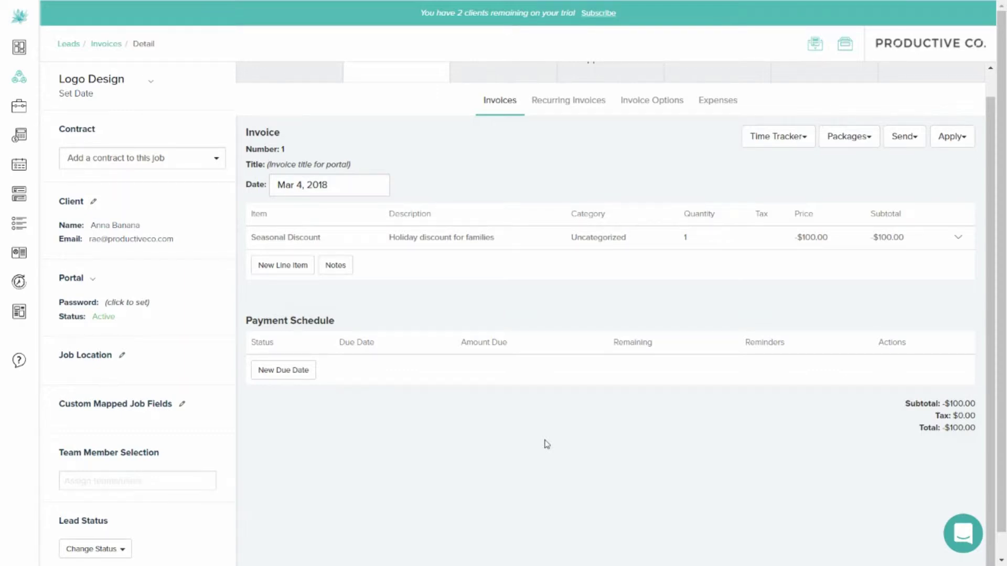
# - Under Templates > Packages, create a new package and open its blank line item form
pyautogui.click(24, 321)
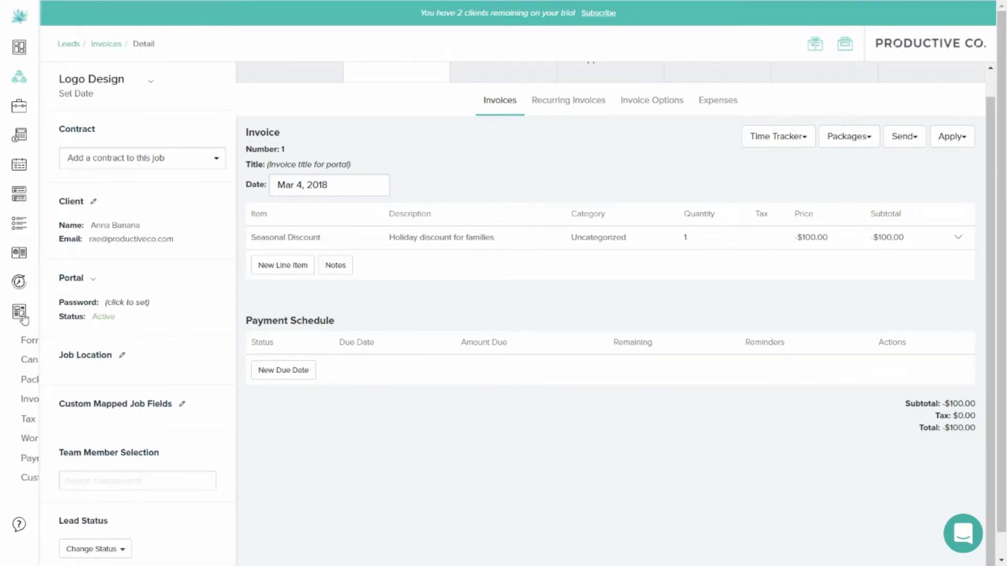
pyautogui.click(23, 321)
pyautogui.click(24, 321)
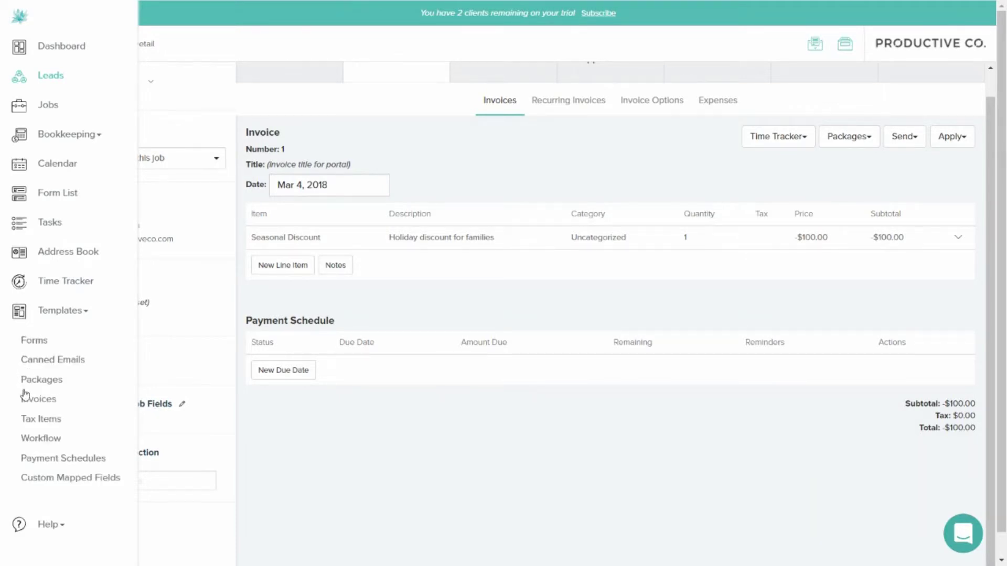
pyautogui.click(38, 381)
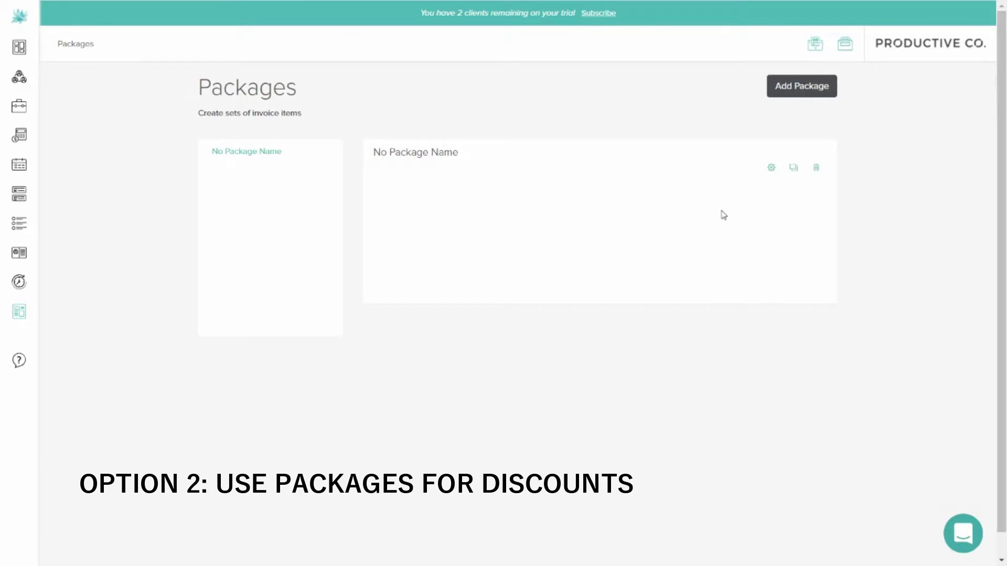
pyautogui.click(817, 93)
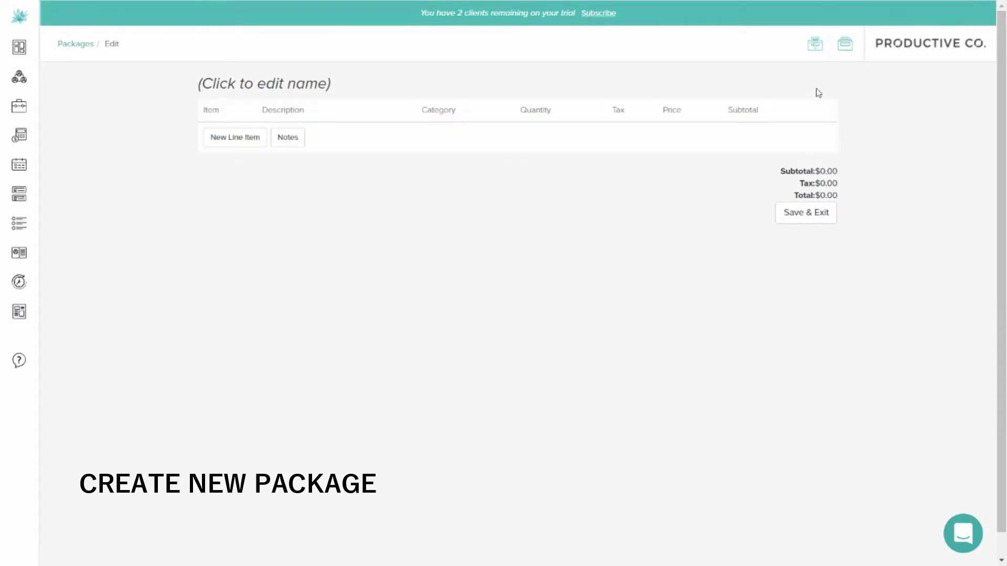
pyautogui.click(236, 140)
# - Add package item 'Seasonal Discount', 'Holiday discount for families', quantity 1 at -$100.00
pyautogui.click(237, 167)
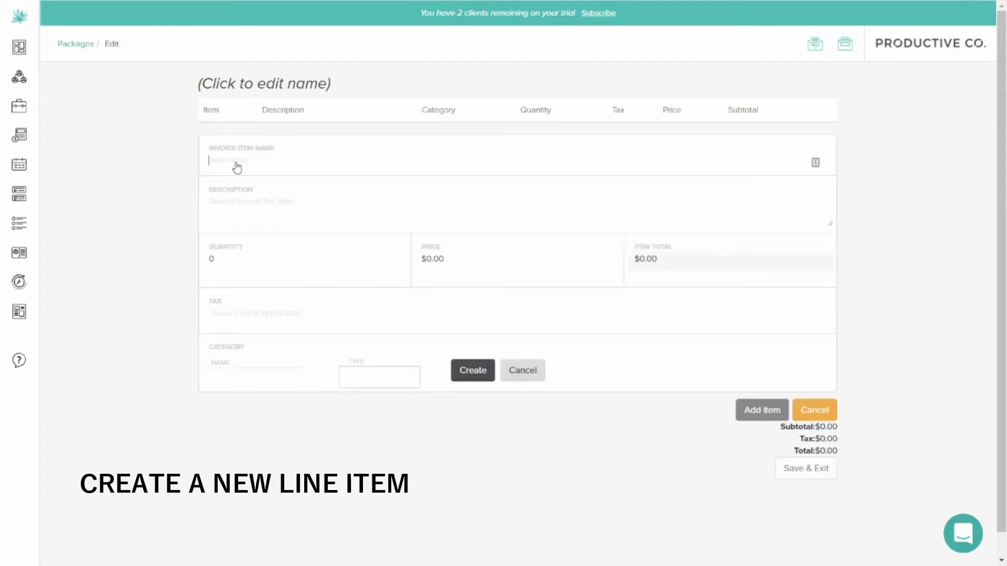
pyautogui.write('Season')
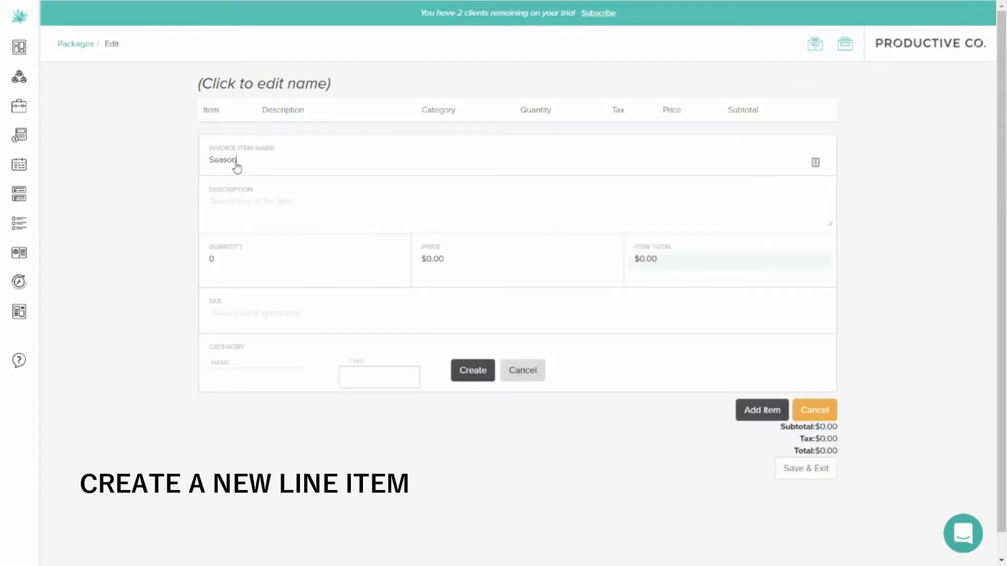
pyautogui.write('al Discount')
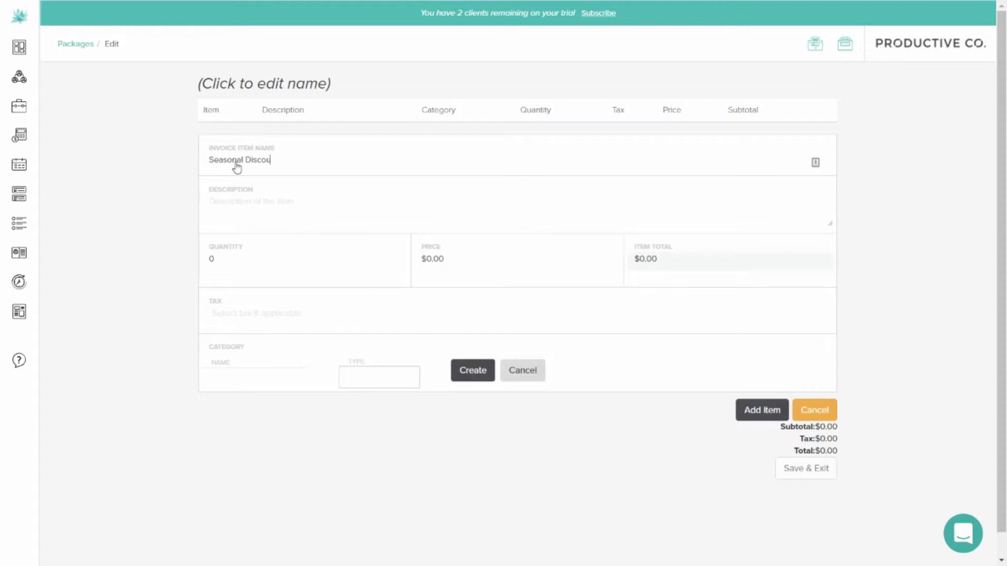
pyautogui.click(219, 211)
pyautogui.write('Holiday discount for families')
pyautogui.click(231, 275)
pyautogui.write('1')
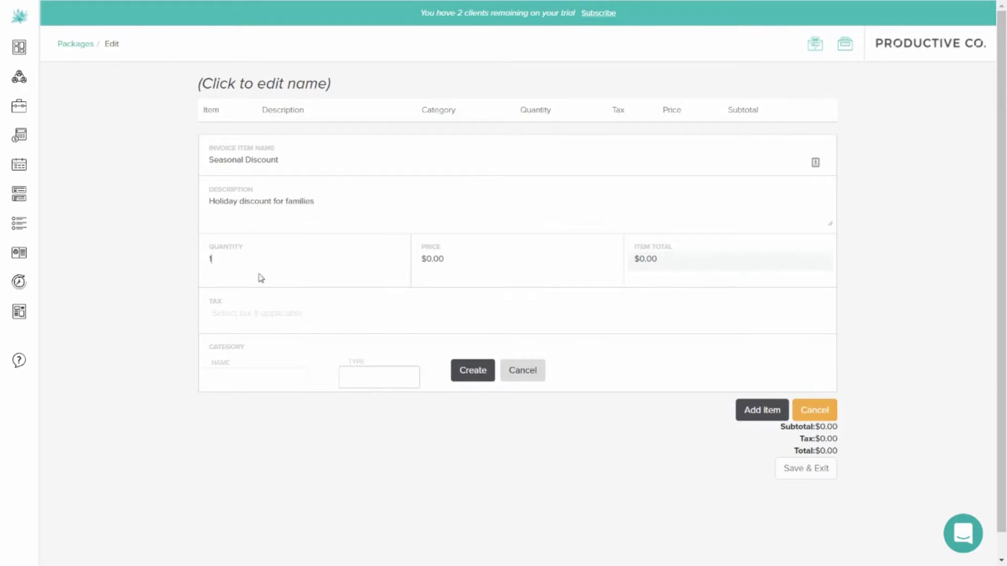
pyautogui.click(458, 274)
pyautogui.write('-100')
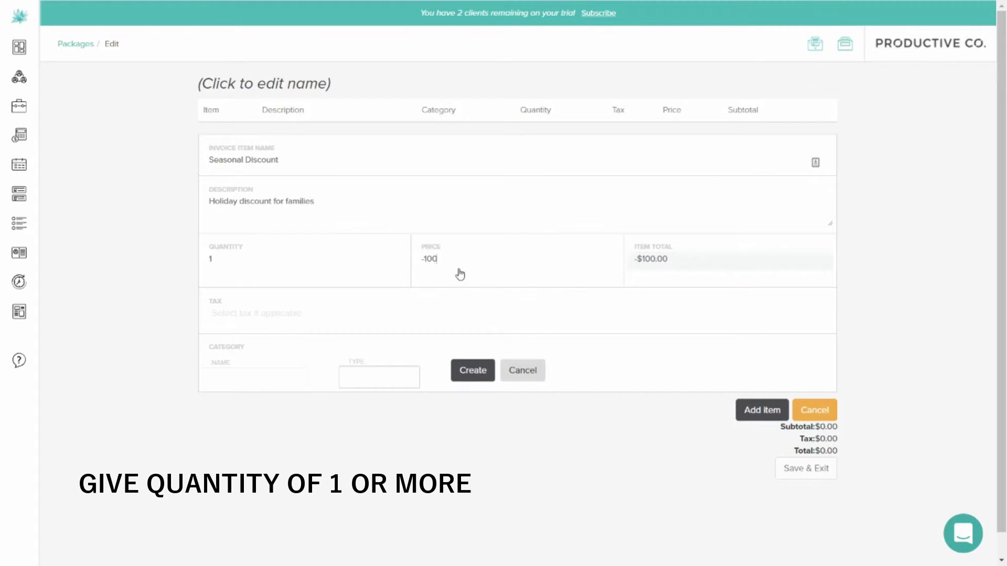
pyautogui.click(453, 312)
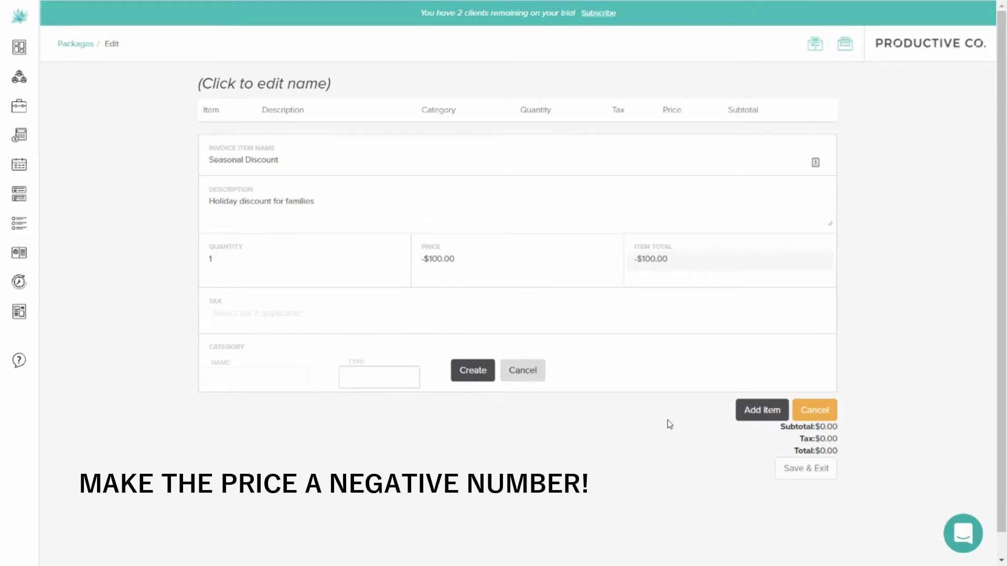
pyautogui.click(763, 412)
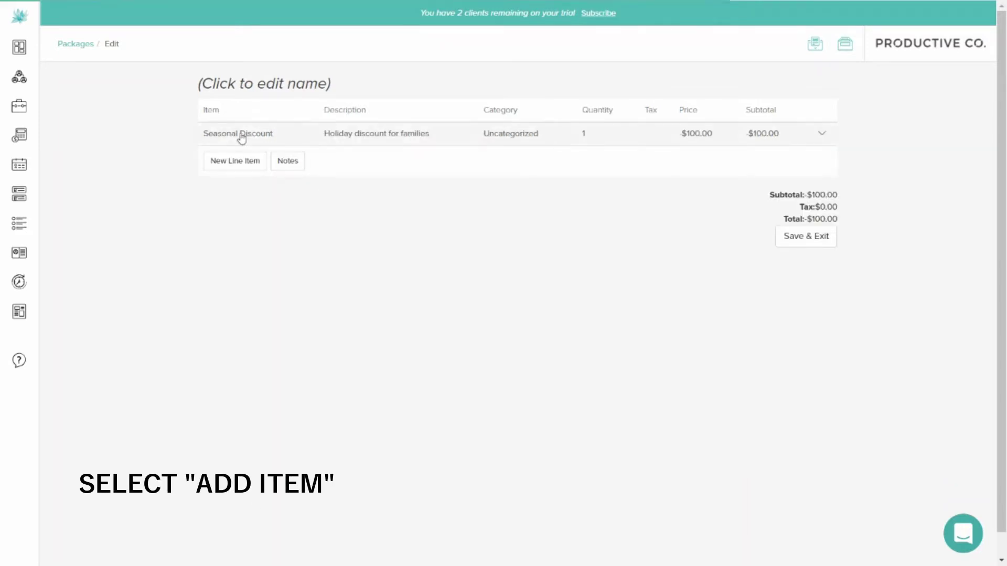
# - Title the new package 'Seasonal Discount', fixing a typo, and confirm the name
pyautogui.click(330, 88)
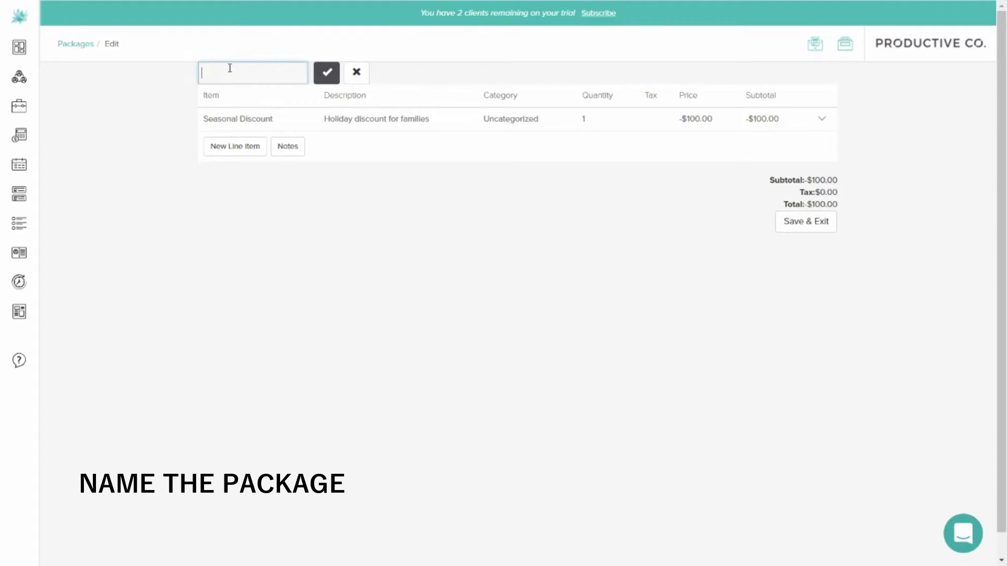
pyautogui.write('Seasonal Discount')
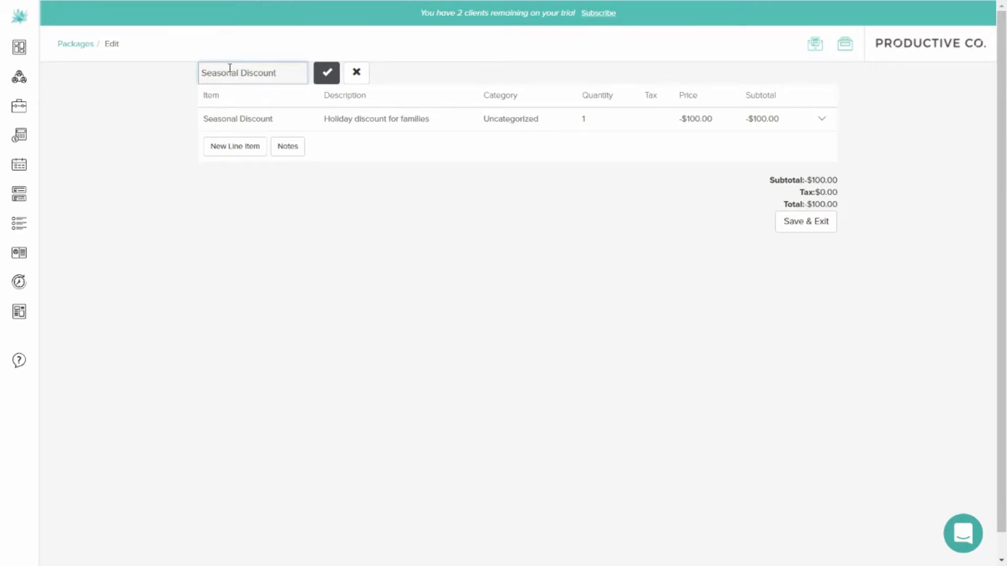
pyautogui.click(327, 73)
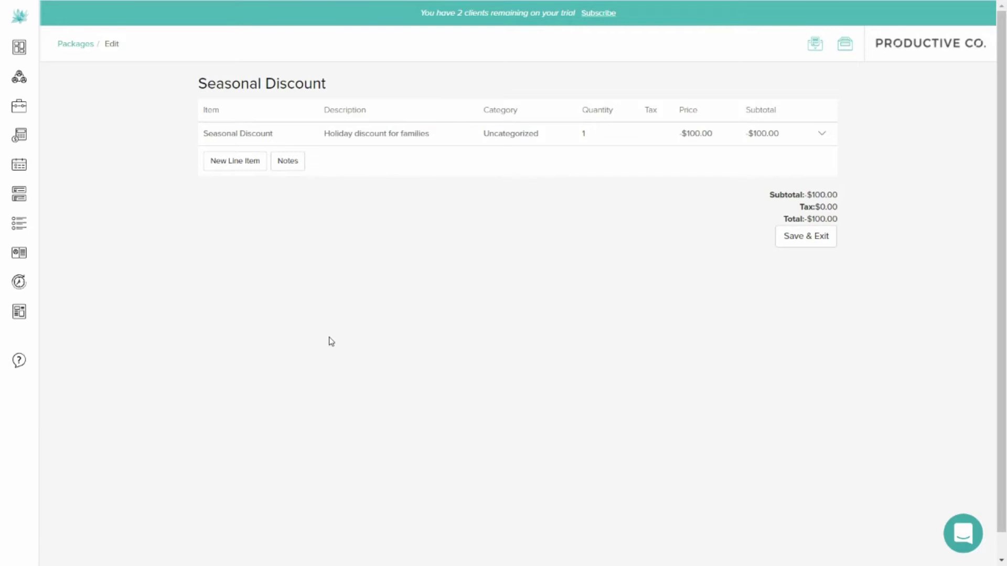
# - Add the $1,000.00 Photography Package line, bringing the package total to $900.00
pyautogui.click(253, 167)
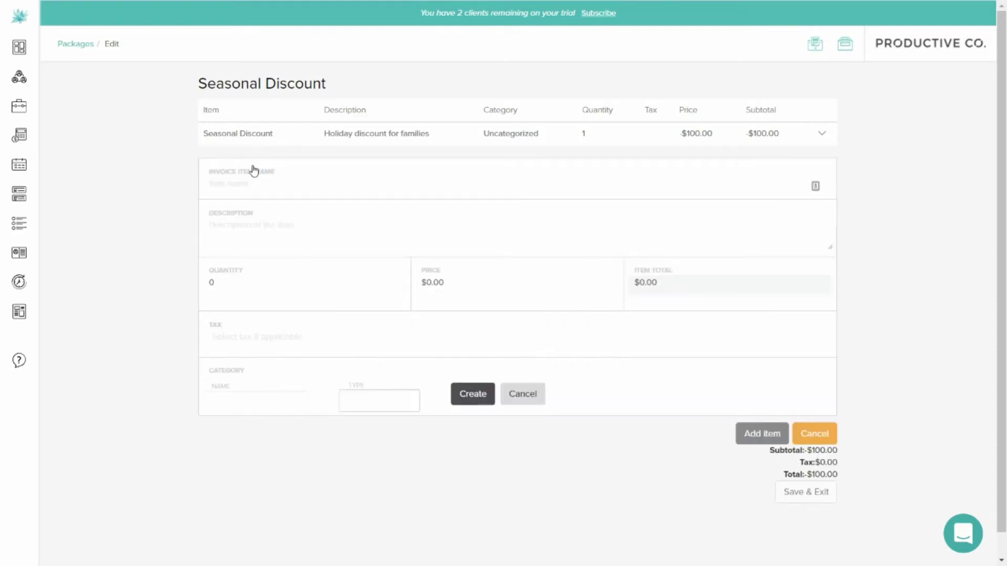
pyautogui.click(260, 198)
pyautogui.click(295, 248)
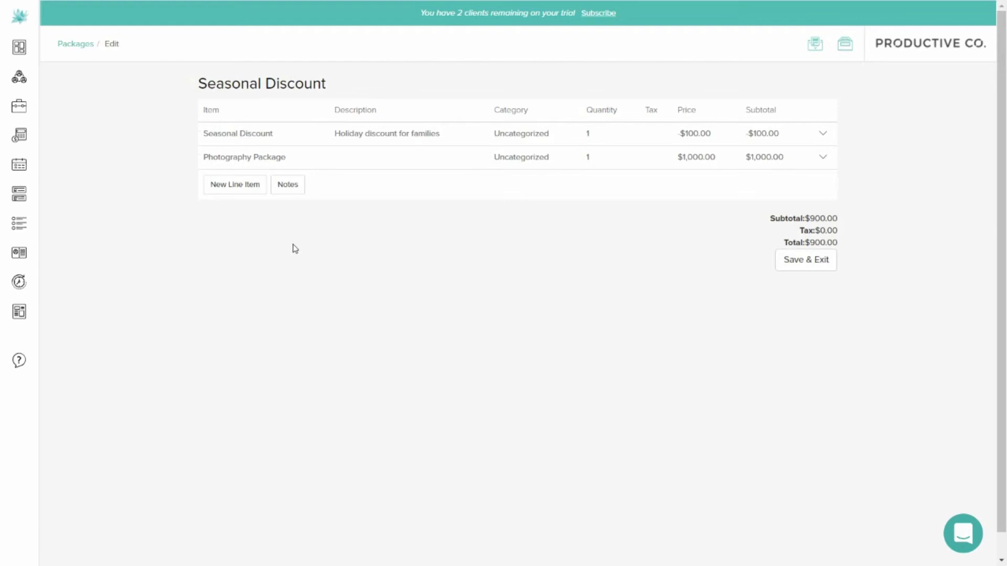
# - Rename the package 'Photography Session with Seasonal Discount' and save it
pyautogui.click(203, 83)
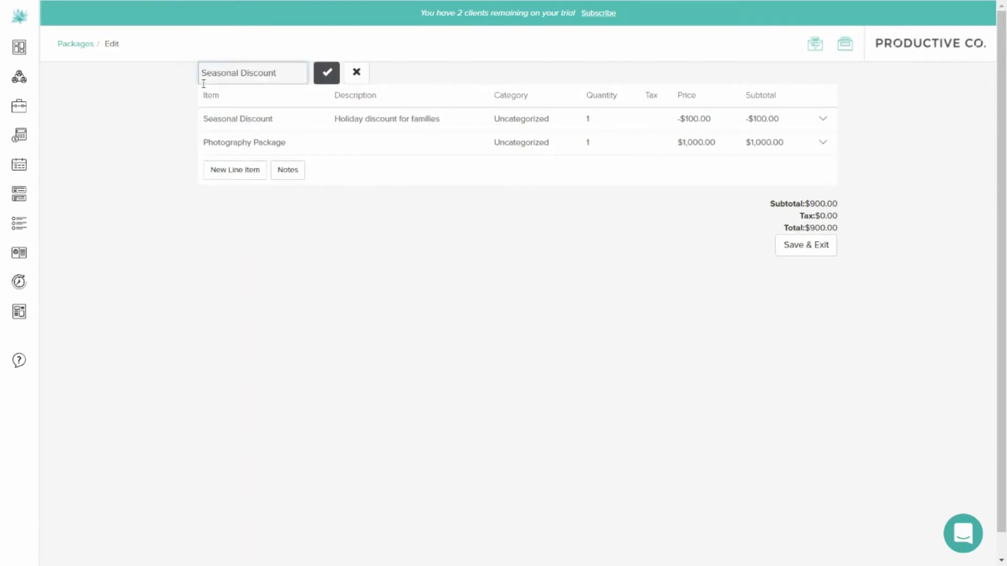
pyautogui.click(203, 74)
pyautogui.write('Photograph')
pyautogui.write('y Session with')
pyautogui.click(326, 73)
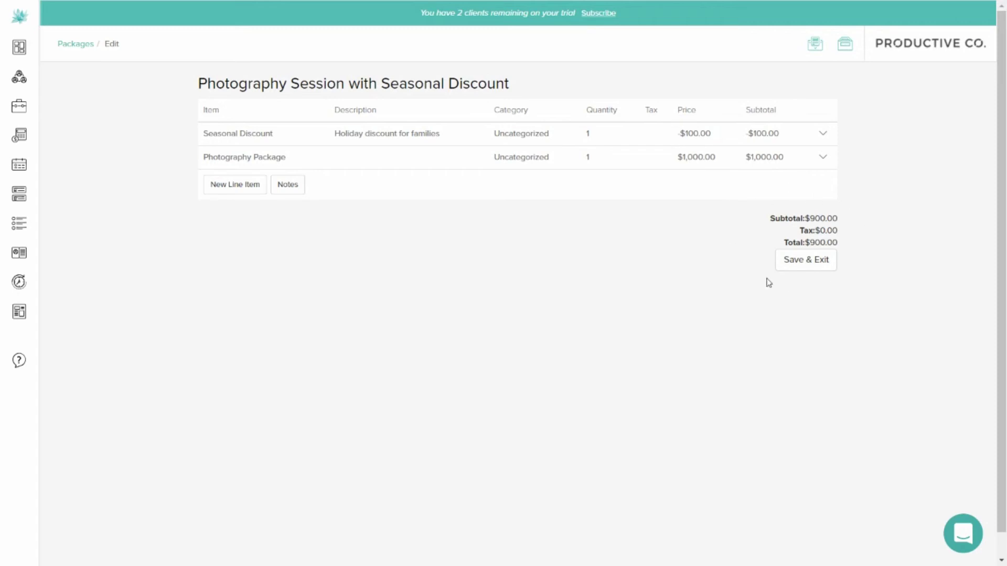
pyautogui.click(816, 271)
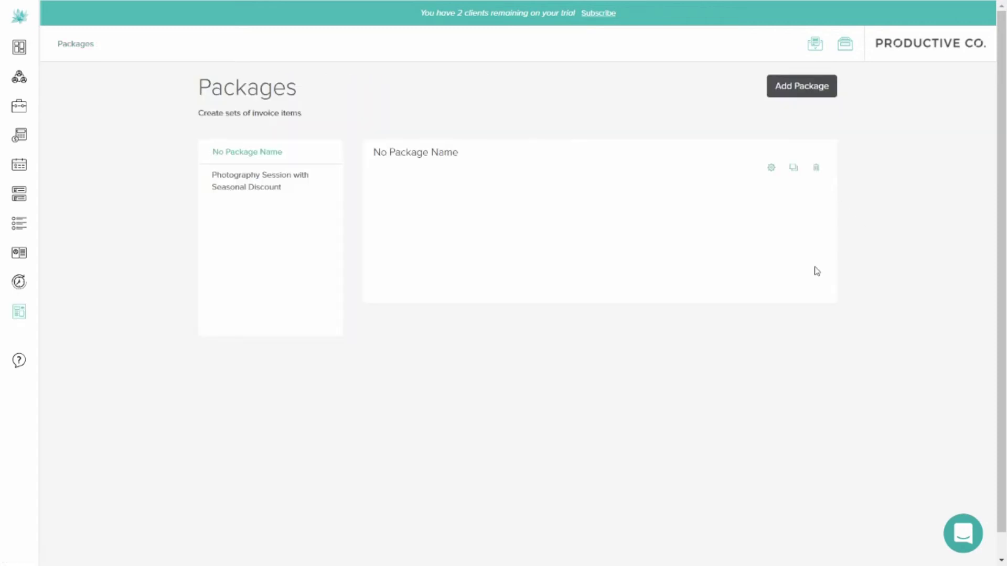
# - Go to the Logo Design lead's invoice list and start a new invoice
pyautogui.moveTo(23, 90)
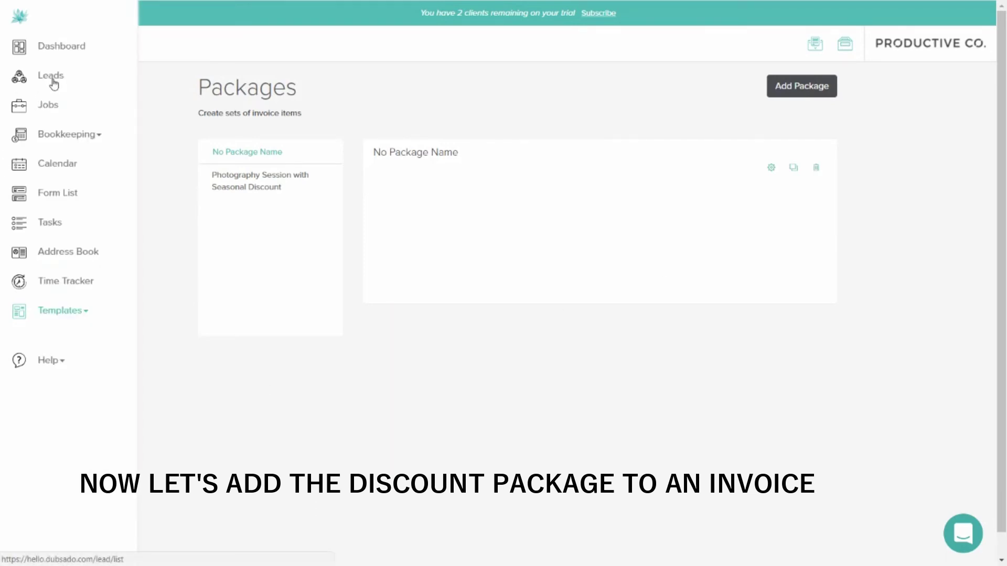
pyautogui.click(53, 84)
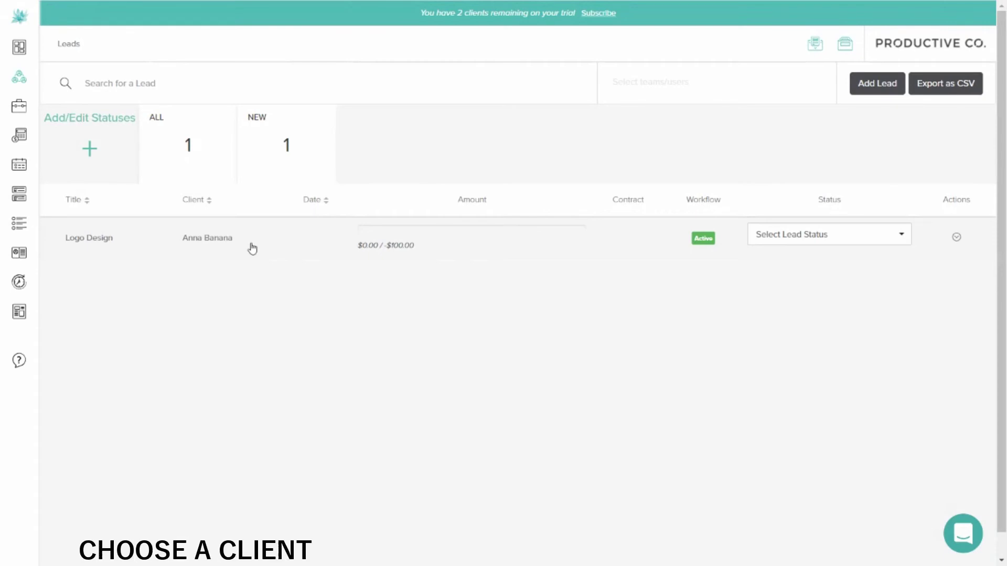
pyautogui.click(252, 249)
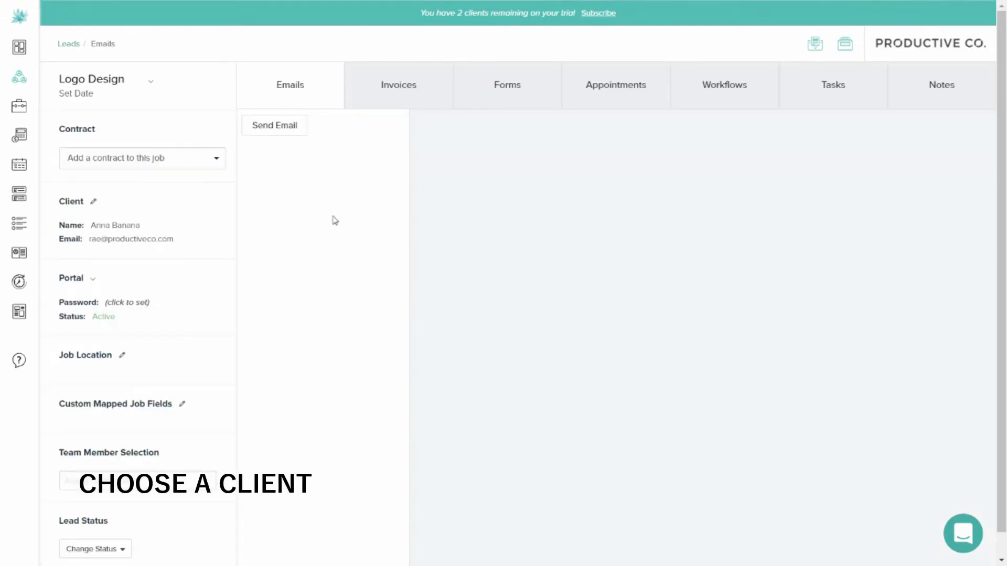
pyautogui.click(412, 96)
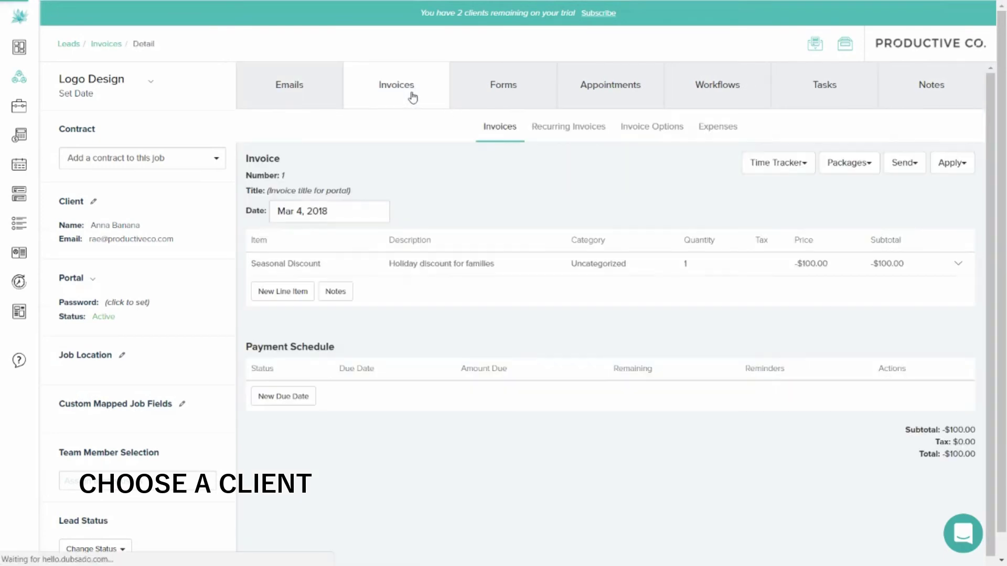
pyautogui.click(502, 130)
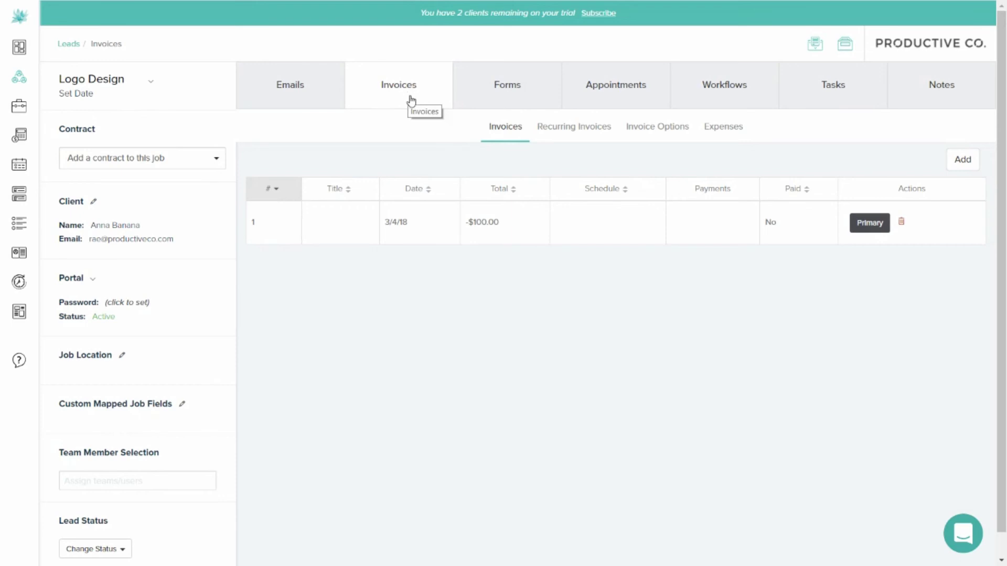
pyautogui.click(963, 159)
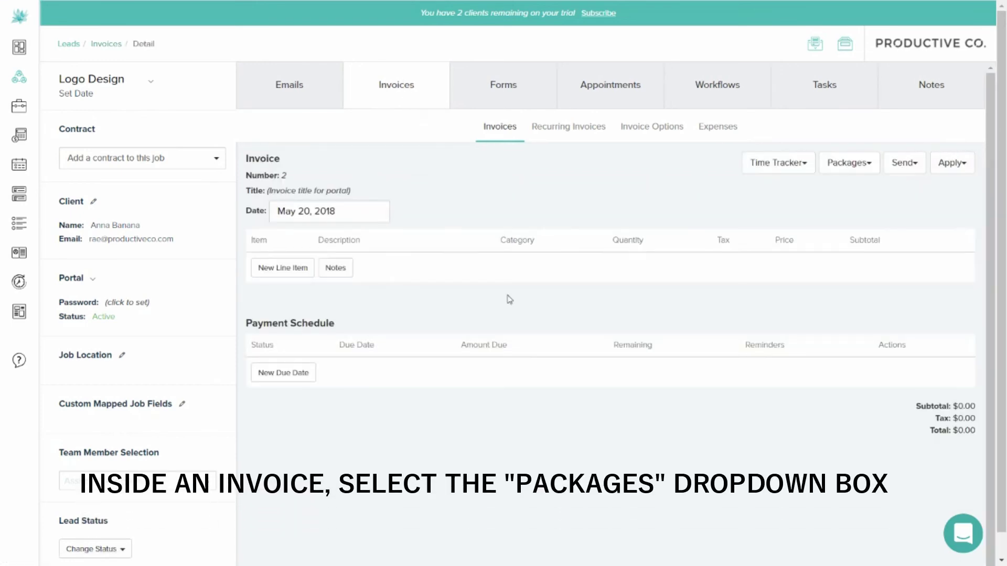
# - Apply the 'Photography Session with Seasonal Discount' package to the invoice, totaling $900.00
pyautogui.click(869, 170)
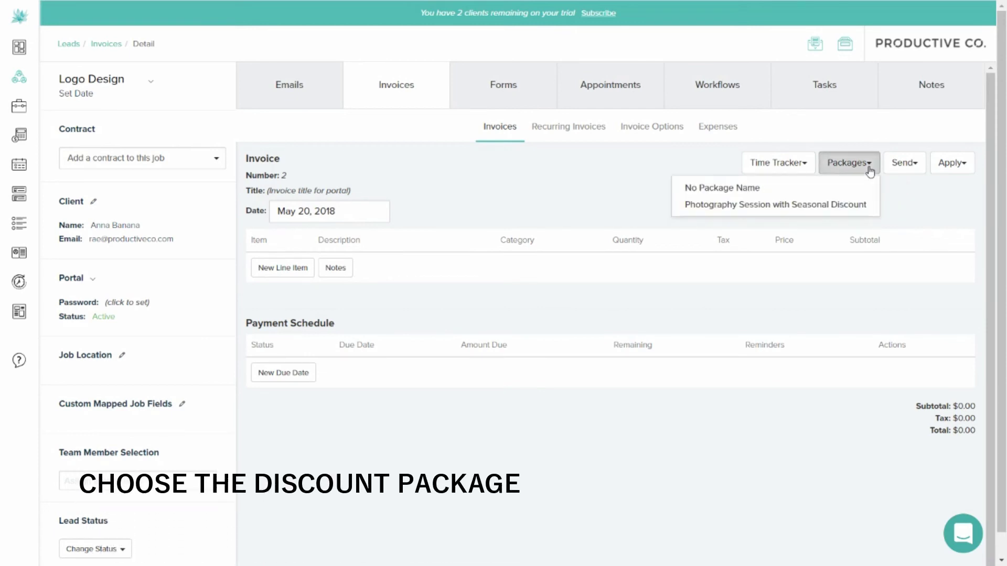
pyautogui.click(835, 208)
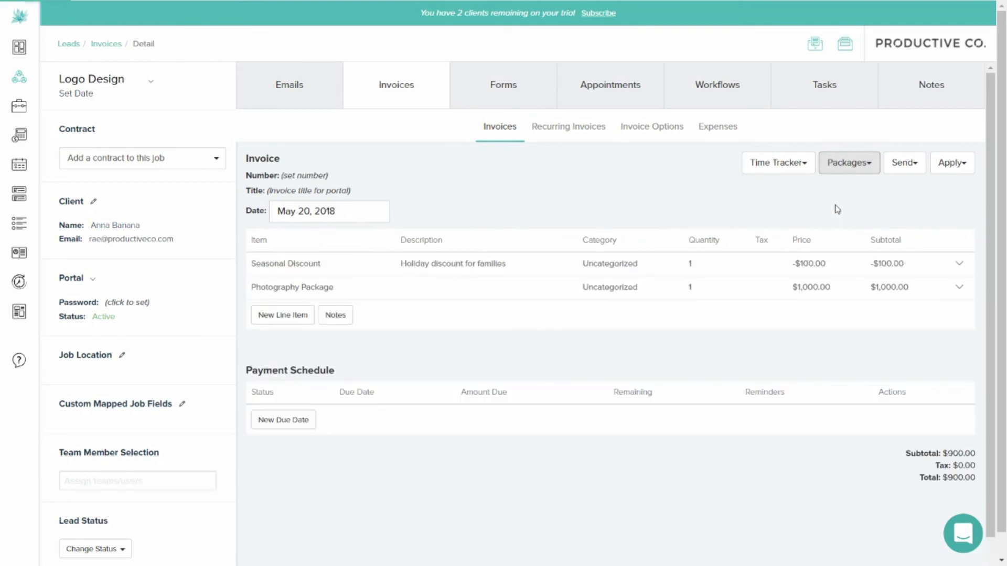